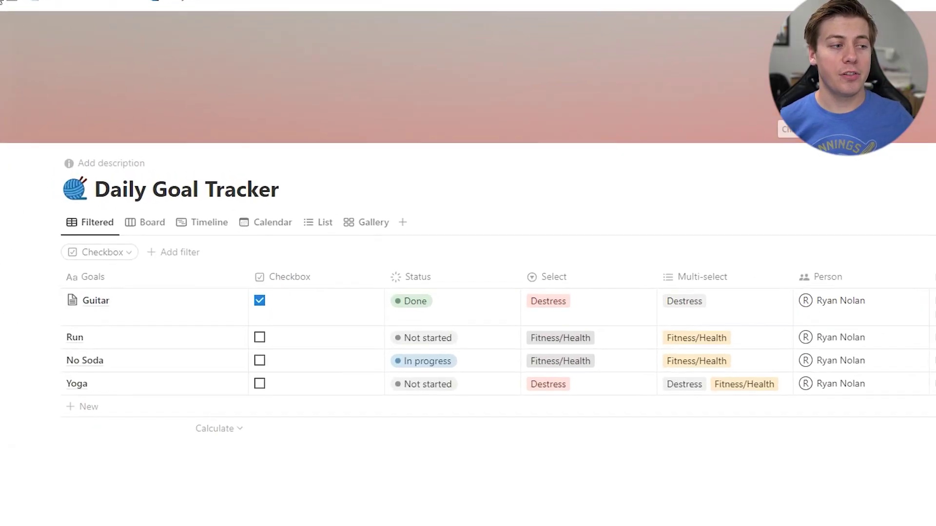
- Set the Appearance theme to Dark in My notifications & settings, then close settings
left_click(52, 108)
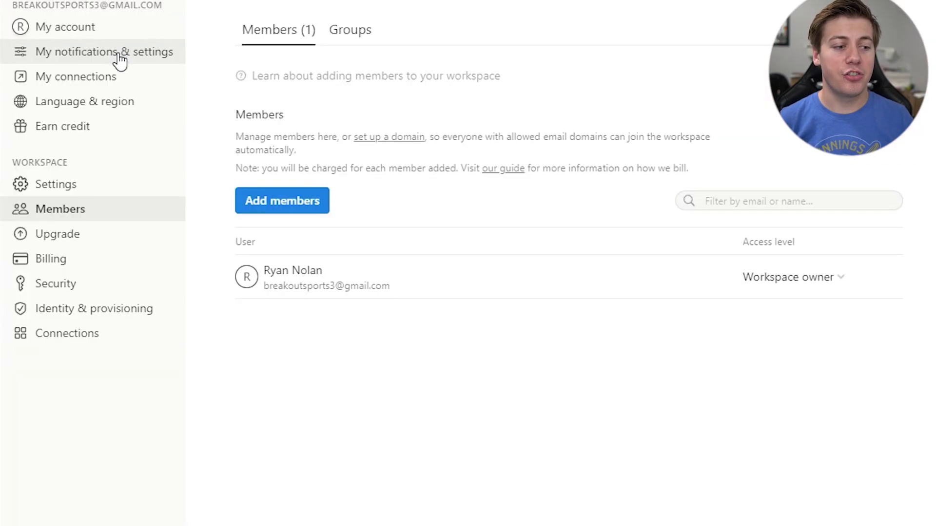
left_click(119, 62)
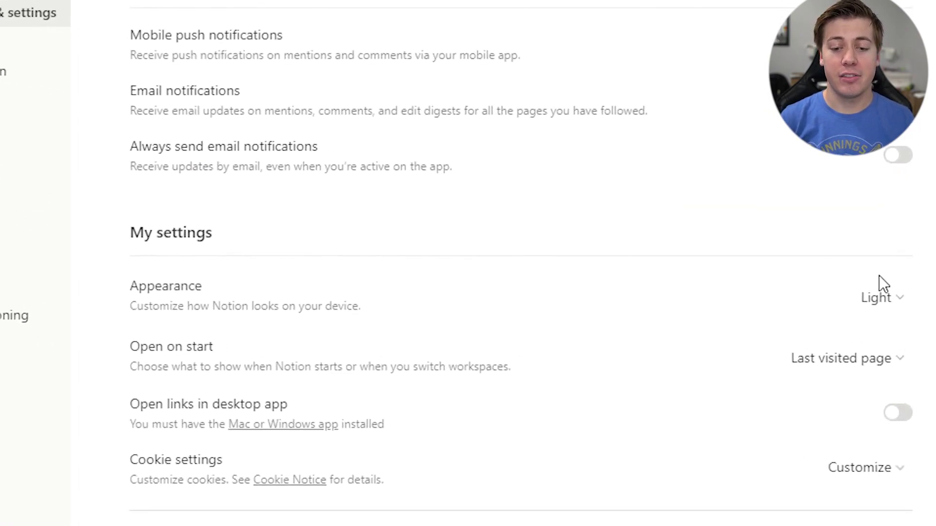
left_click(885, 307)
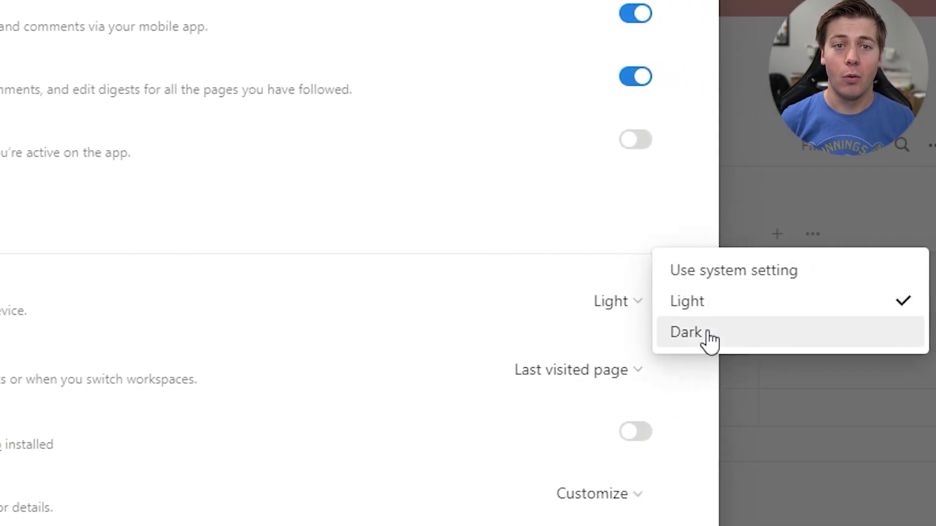
left_click(706, 336)
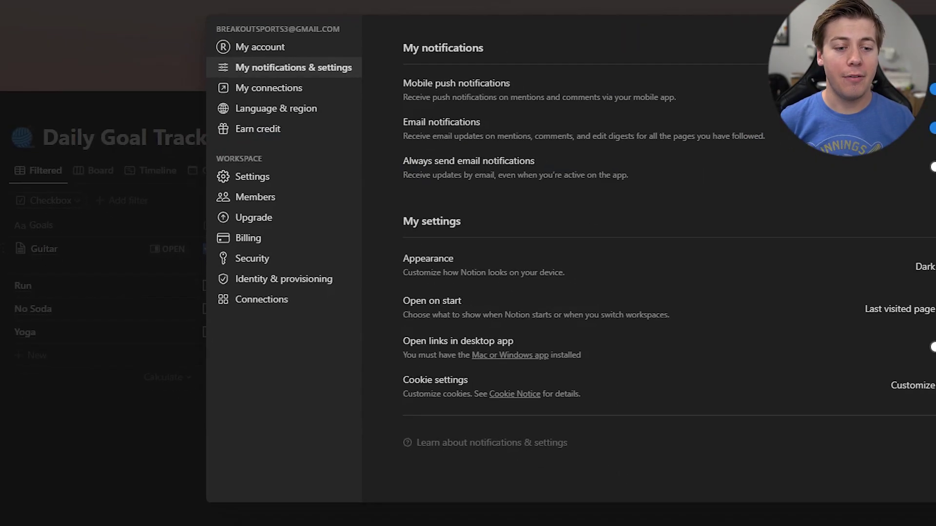
key("Escape")
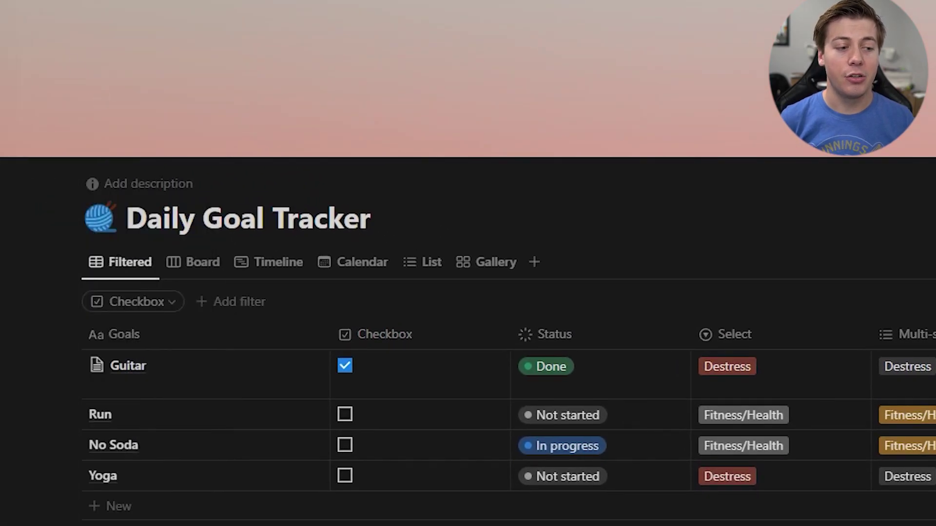
- Change the Appearance theme from Dark to Light, then to Use system setting
left_click(75, 110)
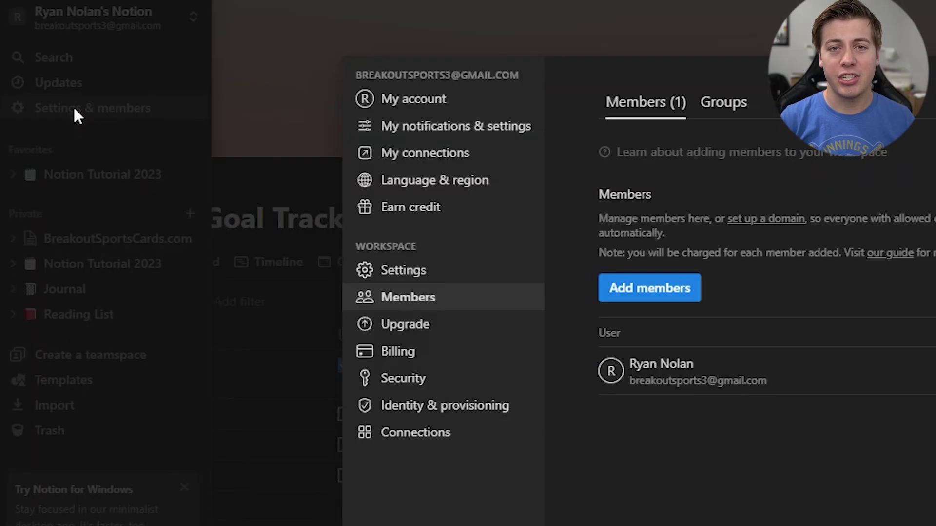
left_click(417, 129)
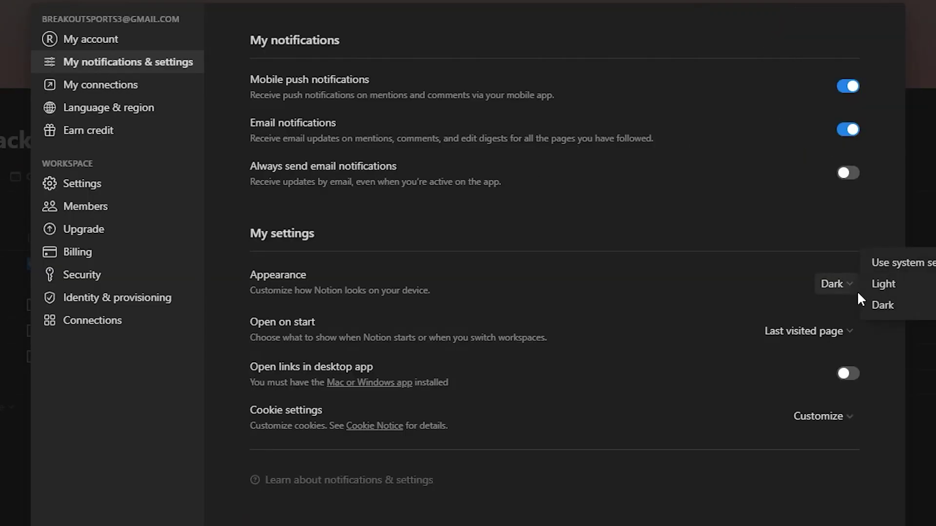
left_click(888, 286)
left_click(843, 292)
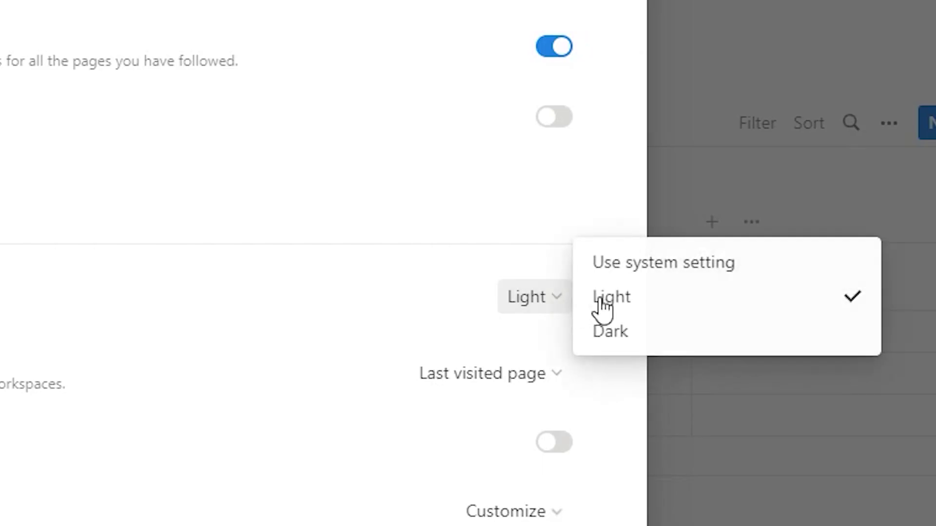
left_click(911, 272)
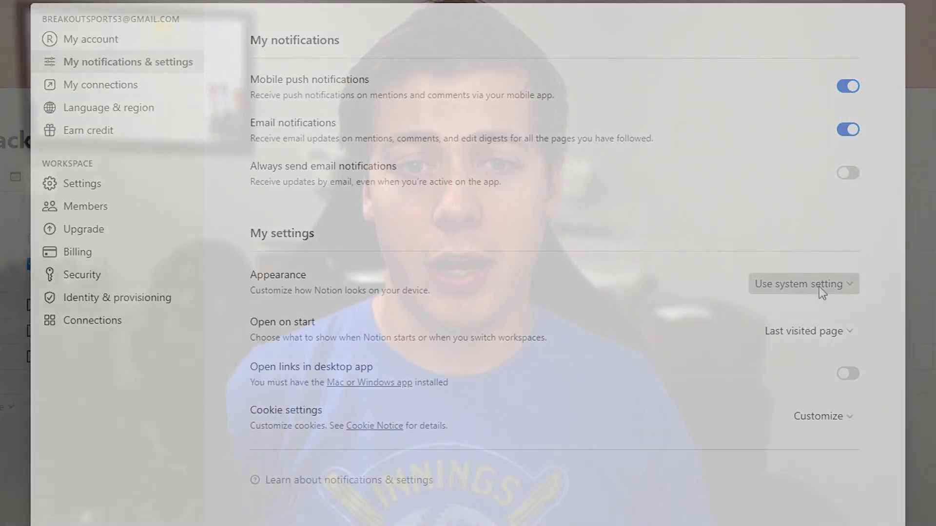
- Expand the Appearance dropdown to show Use system setting, Light and Dark
left_click(819, 287)
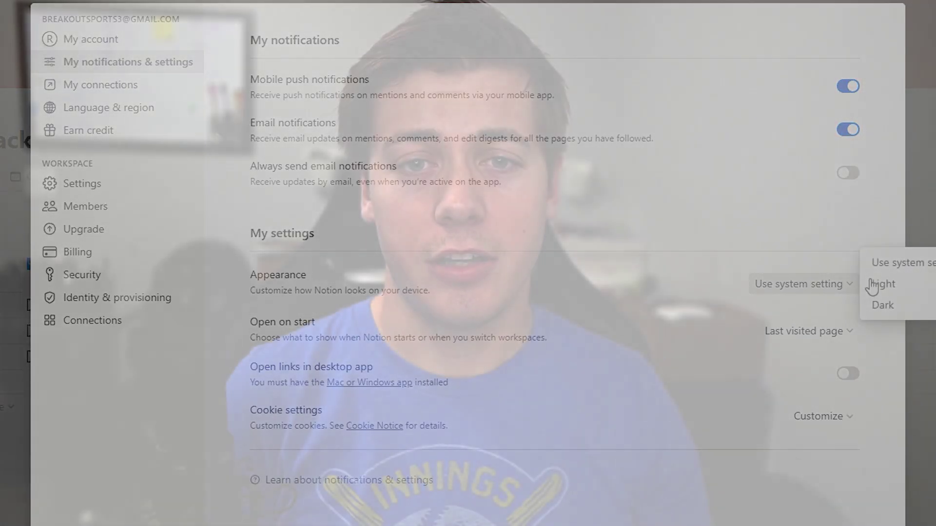